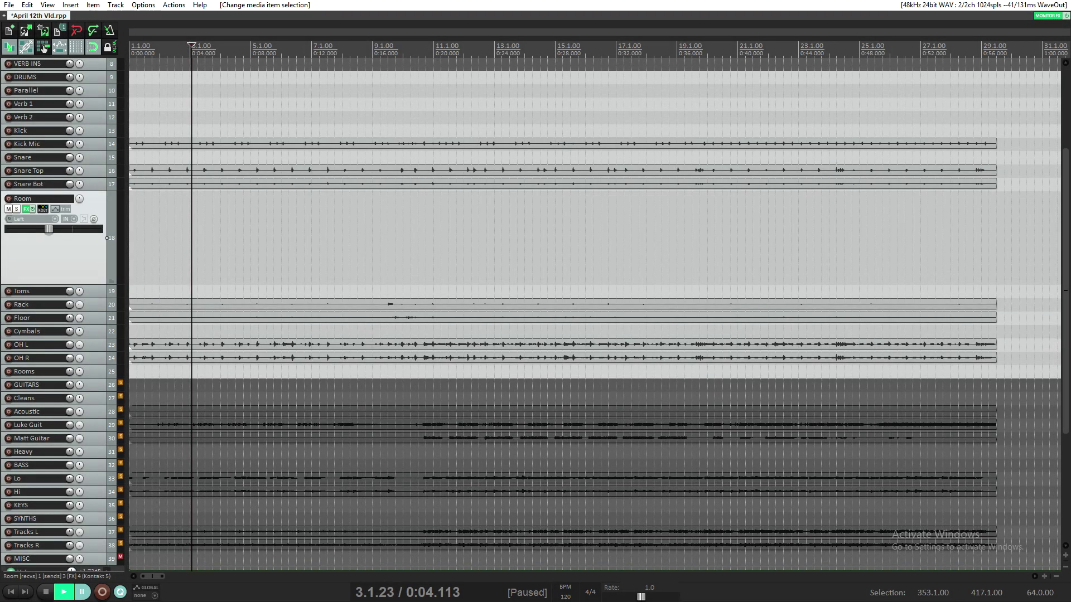
Step: Bypass the Room track's effects and play the drums from the start to audition them
{"action": "key", "text": "b"}
{"action": "left_click", "coordinate": [107, 292]}
{"action": "key", "text": "Home"}
{"action": "key", "text": "space"}
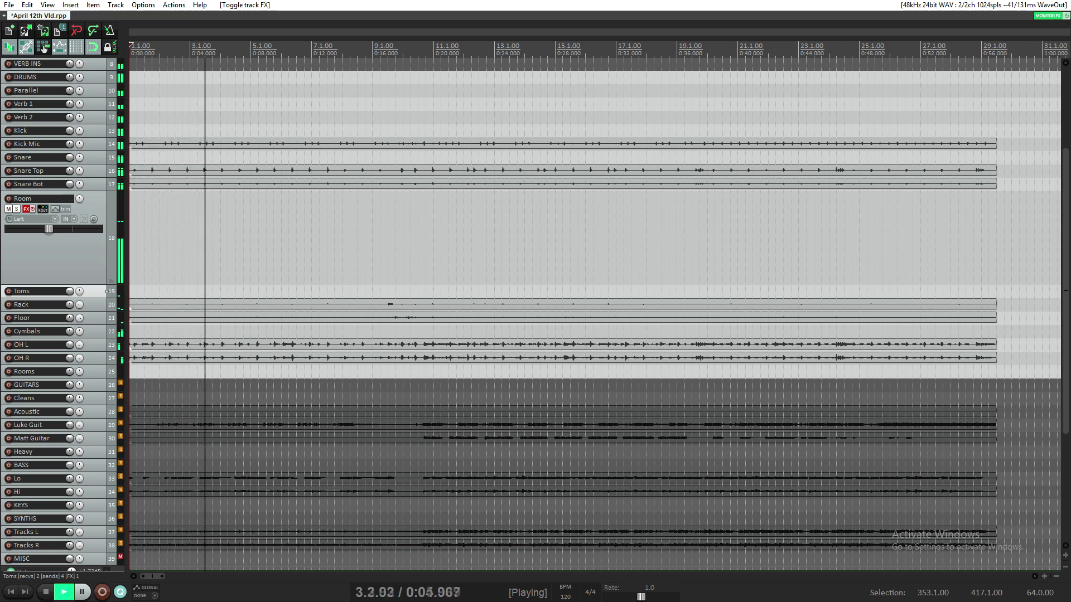
{"action": "key", "text": "space"}
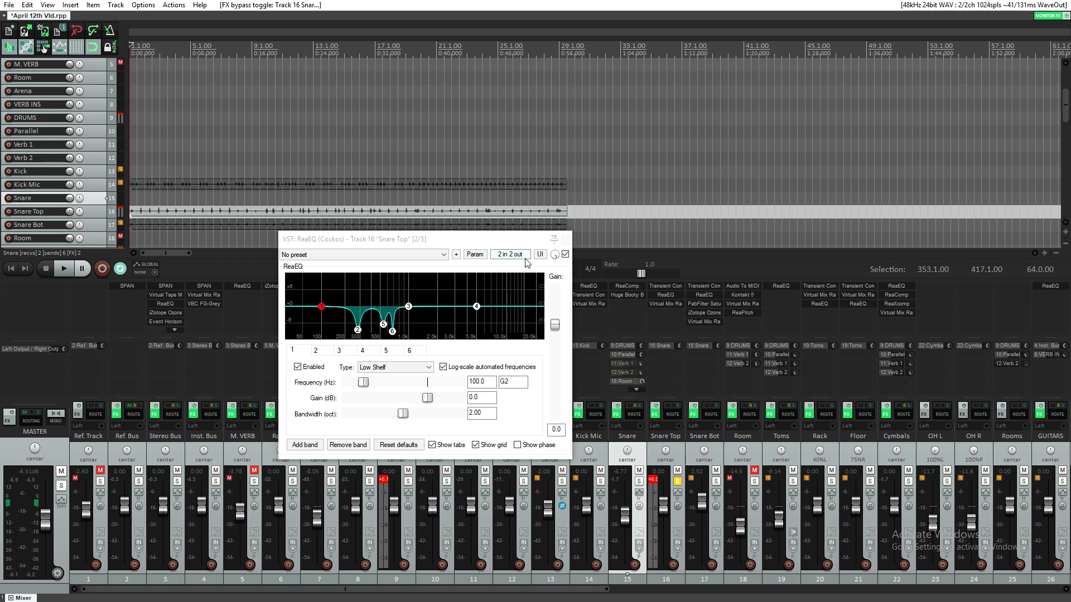
Step: Inspect the second notch band, then A/B the Snare Top ReaEQ during playback, leaving it enabled
{"action": "left_click_drag", "start_coordinate": [490, 244], "coordinate": [497, 243]}
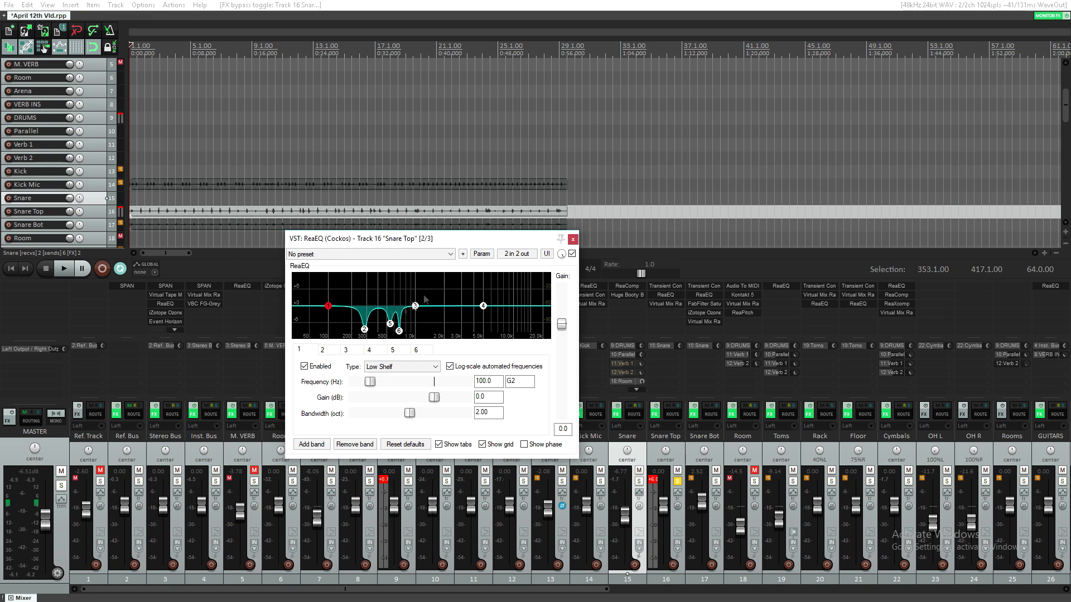
{"action": "left_click", "coordinate": [365, 331]}
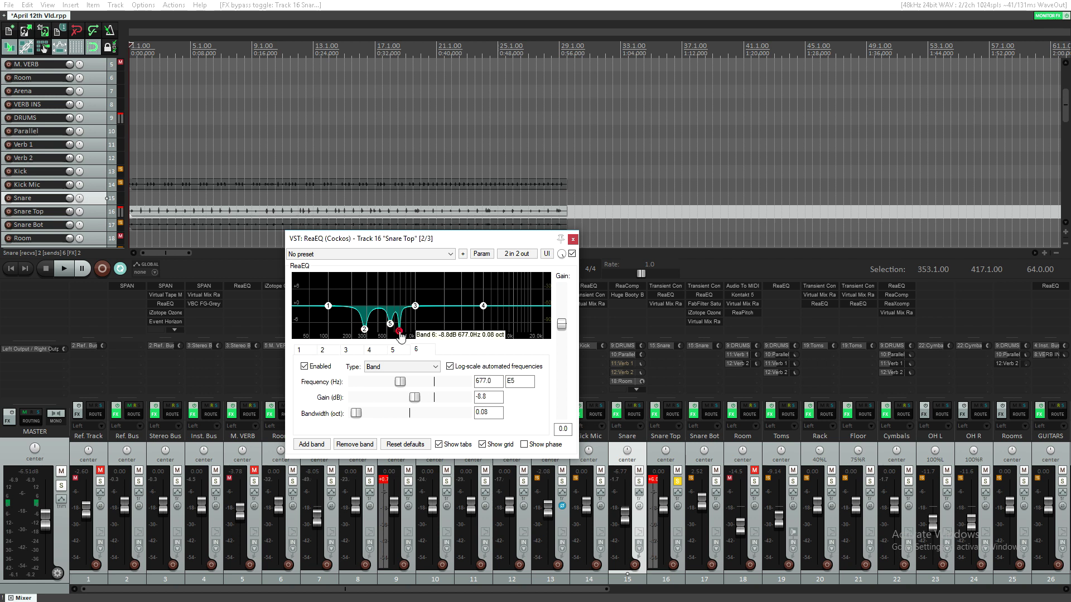
{"action": "left_click", "coordinate": [364, 330]}
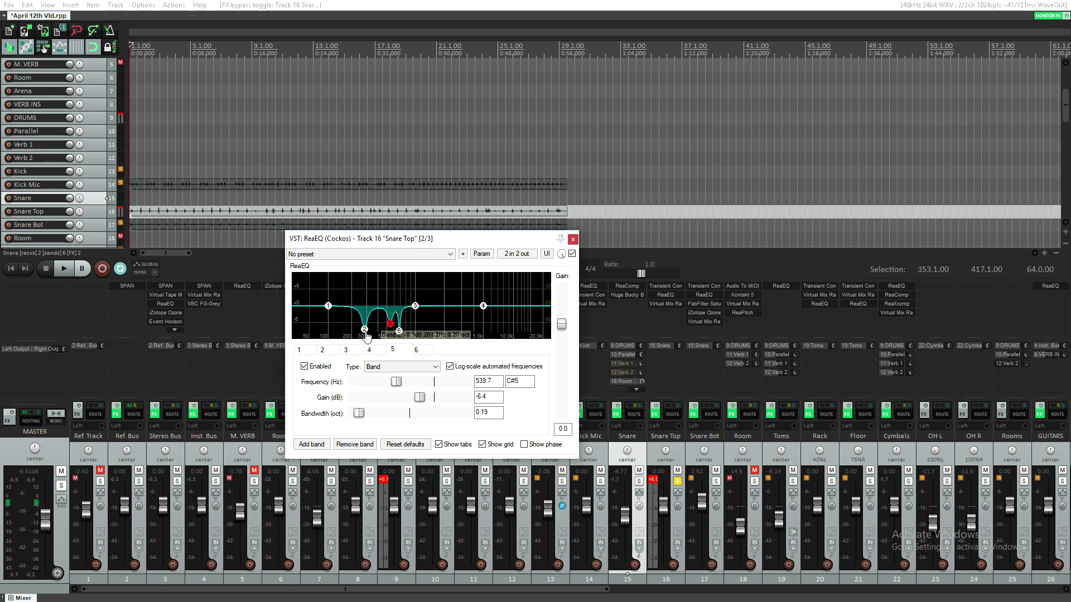
{"action": "key", "text": "space"}
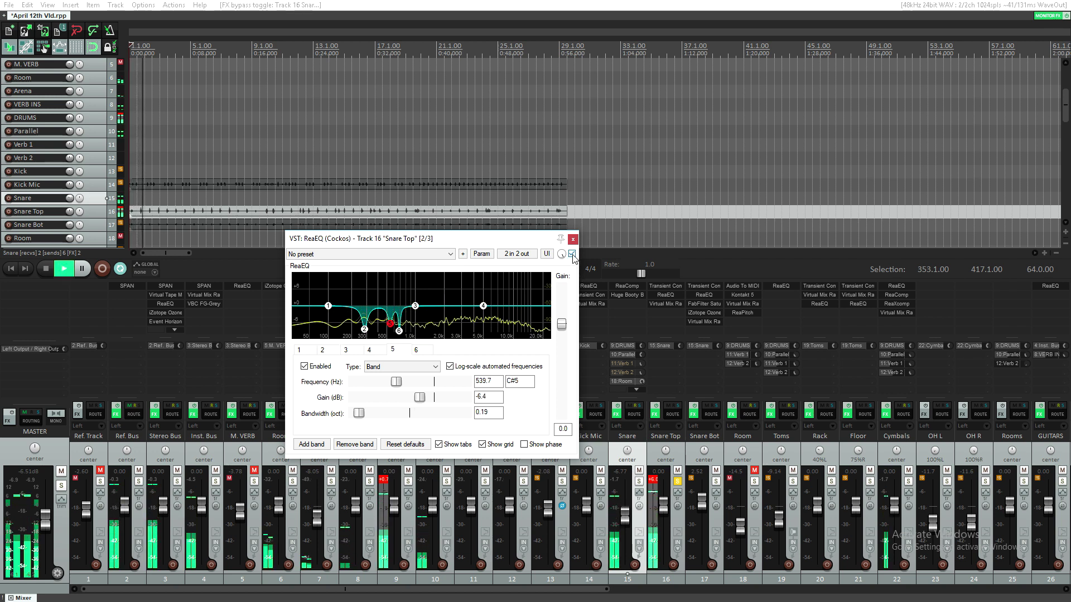
{"action": "left_click", "coordinate": [571, 255]}
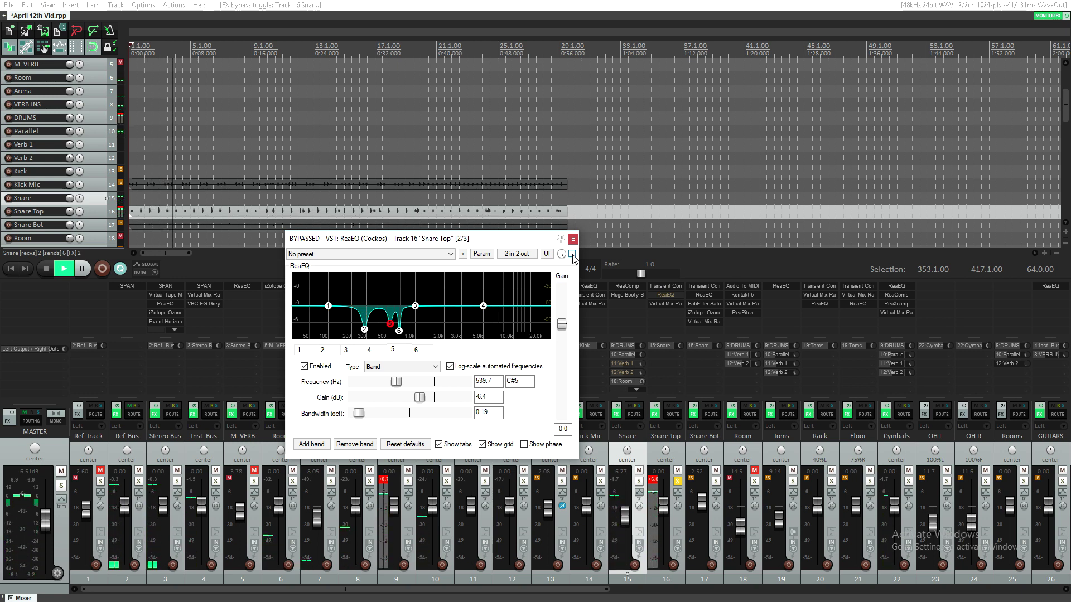
{"action": "left_click", "coordinate": [572, 255]}
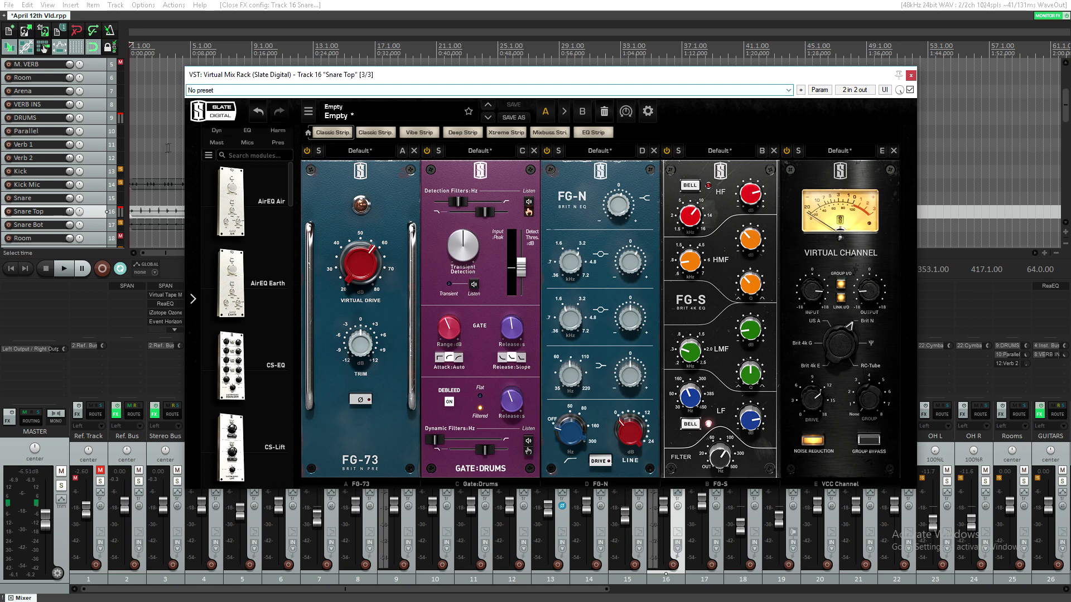
Step: Compare the VCC Channel and FG-73 modules on and off during playback, then move to Snare Bot
{"action": "left_click", "coordinate": [132, 155]}
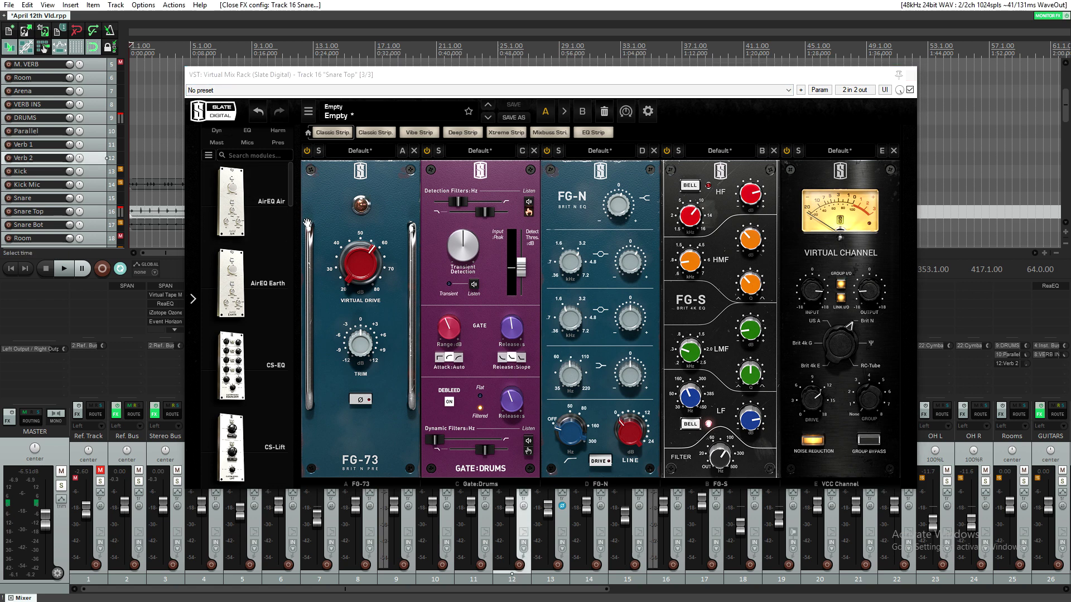
{"action": "key", "text": "space"}
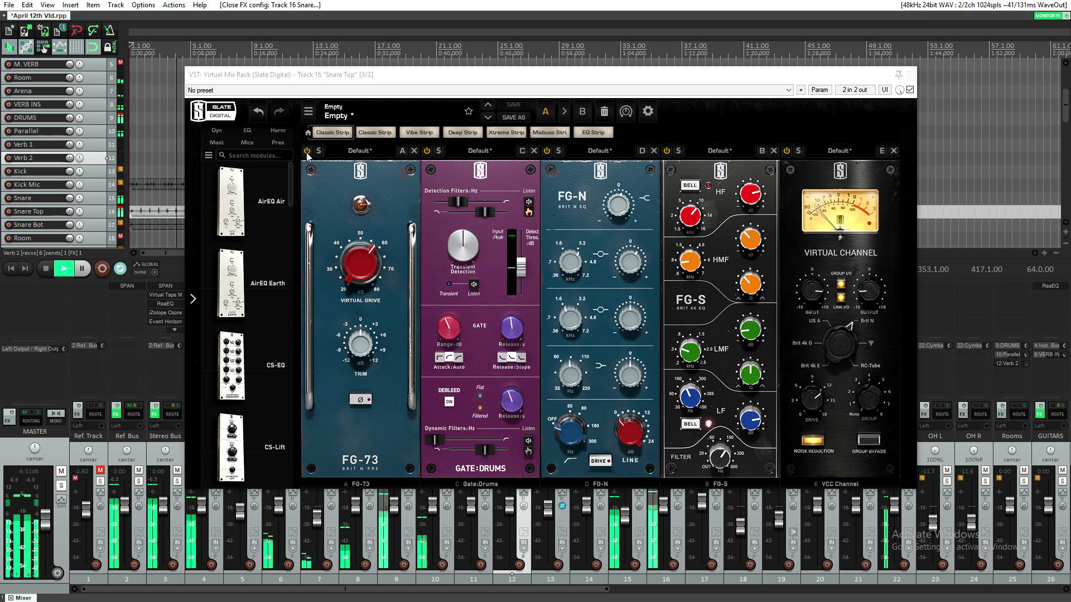
{"action": "left_click", "coordinate": [786, 152]}
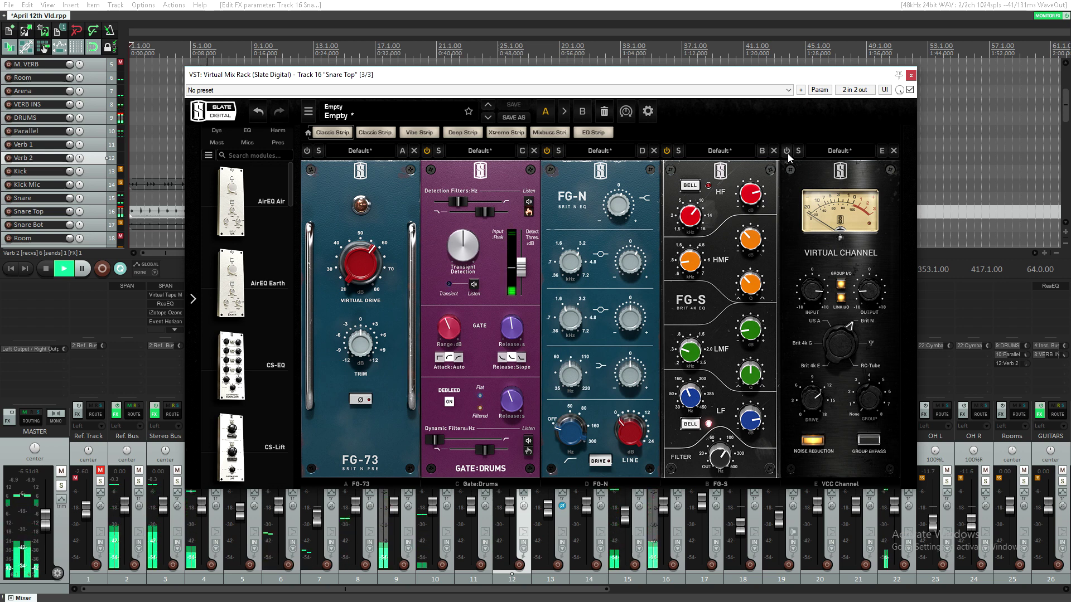
{"action": "left_click", "coordinate": [787, 151]}
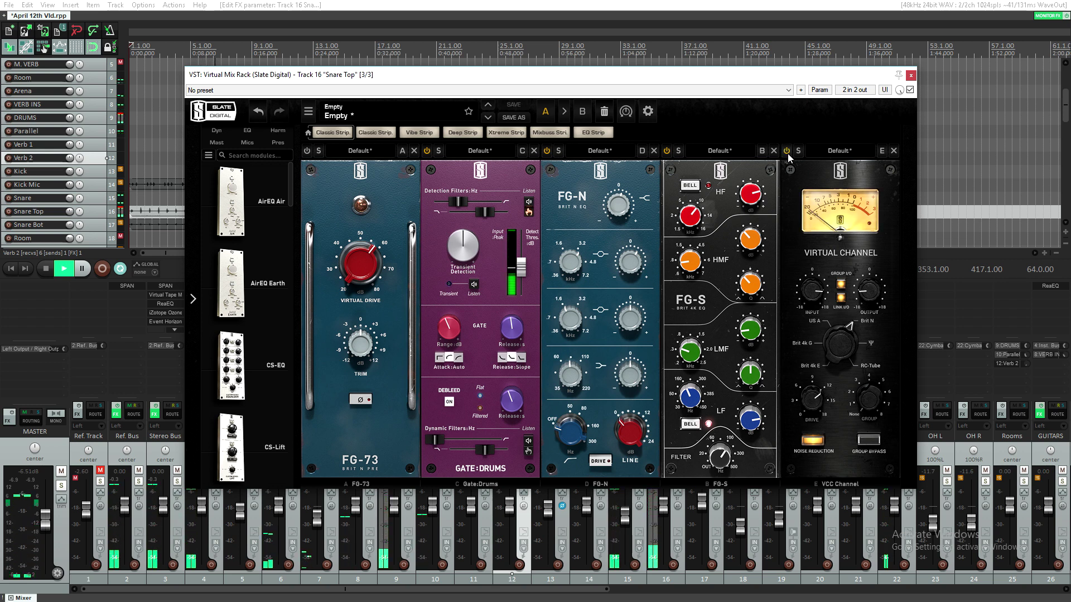
{"action": "left_click", "coordinate": [307, 152]}
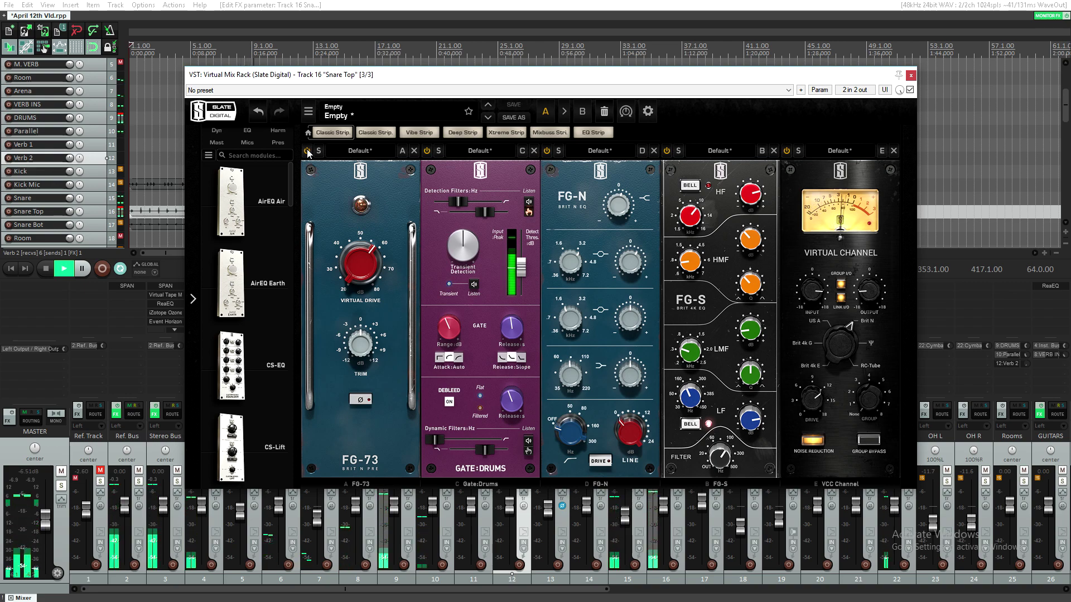
{"action": "key", "text": "space"}
{"action": "key", "text": "Down"}
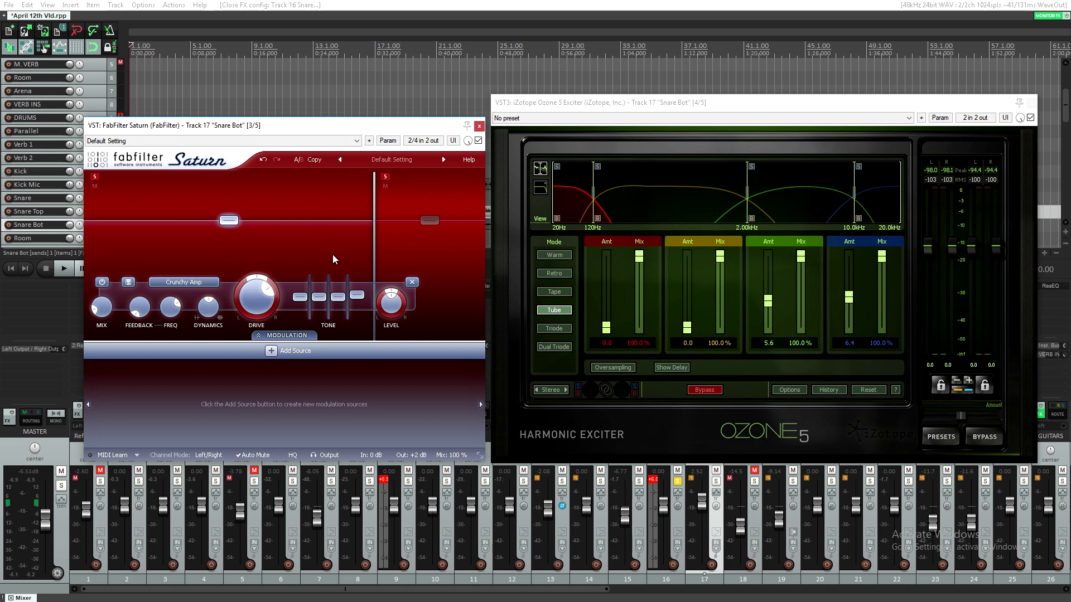
Step: Solo Snare Bot and compare it with Saturn and the Ozone exciter bypassed, then re-enabled
{"action": "left_click", "coordinate": [433, 250]}
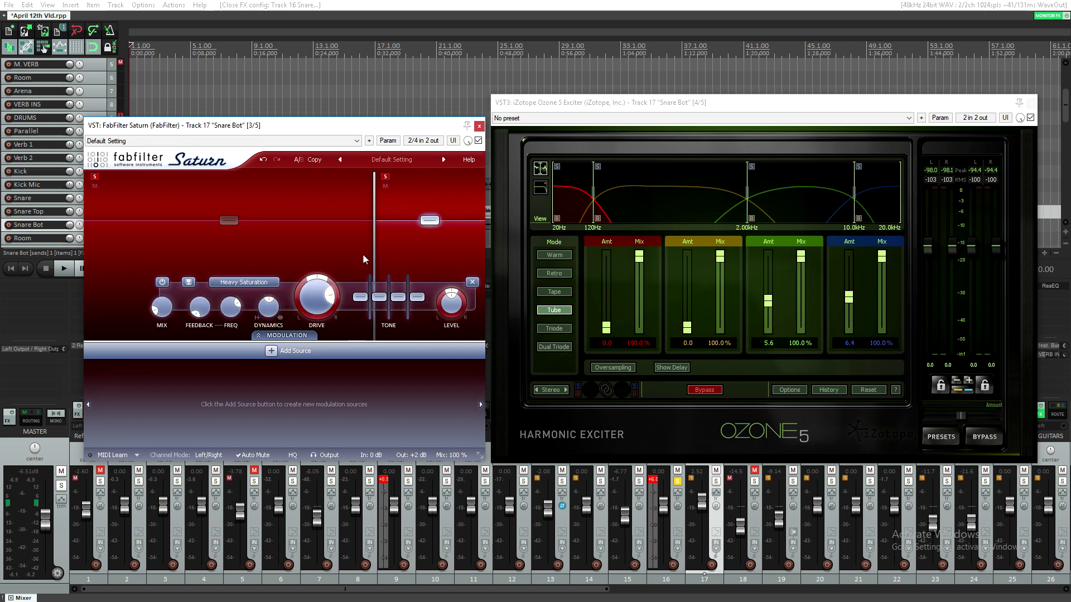
{"action": "left_click", "coordinate": [790, 215]}
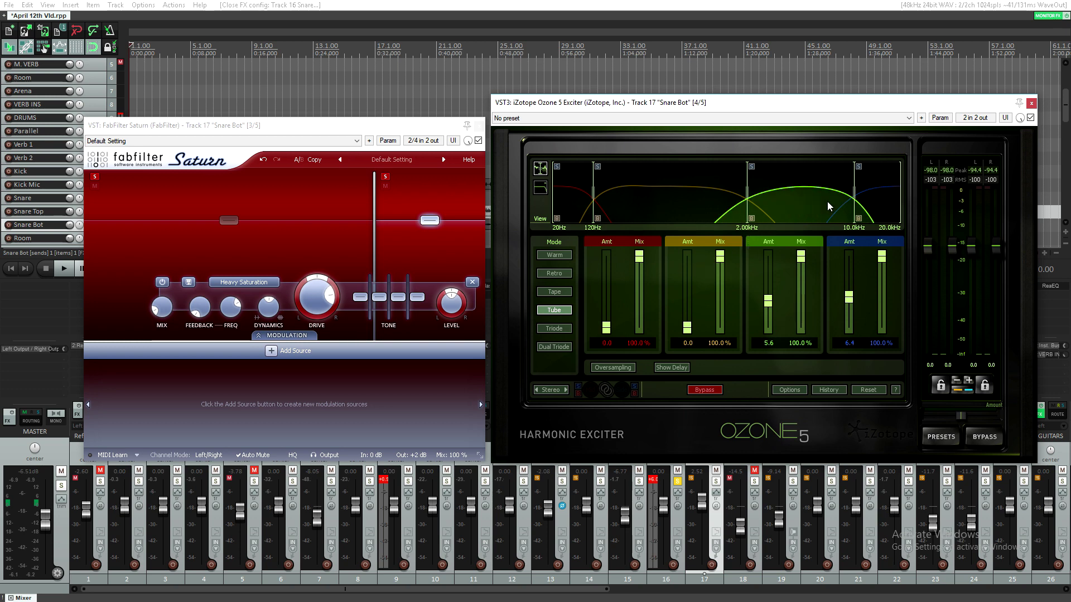
{"action": "key", "text": "s"}
{"action": "key", "text": "space"}
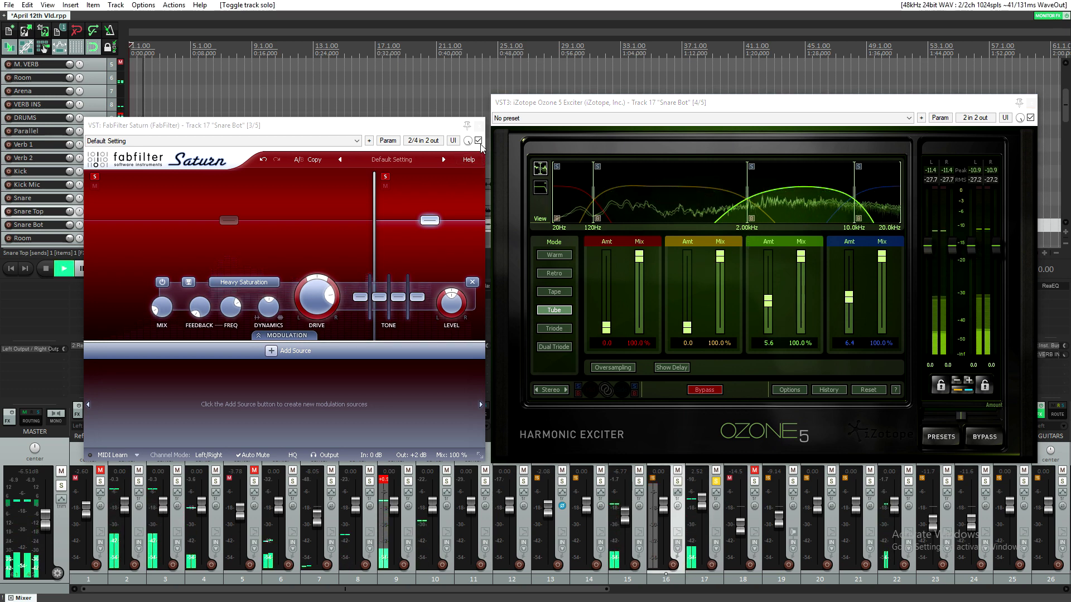
{"action": "left_click", "coordinate": [478, 141]}
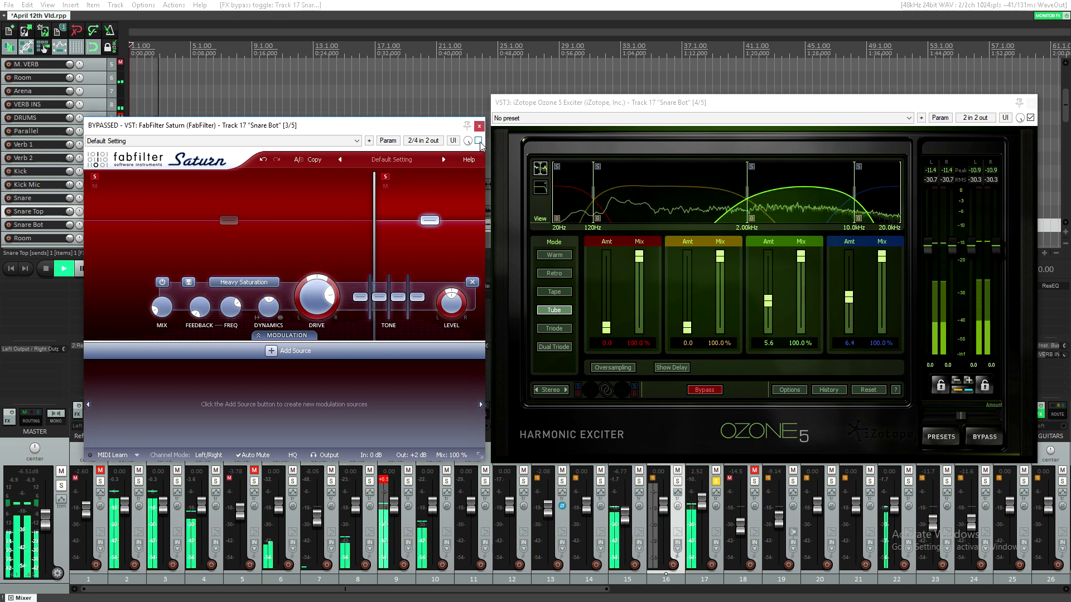
{"action": "left_click", "coordinate": [1030, 118]}
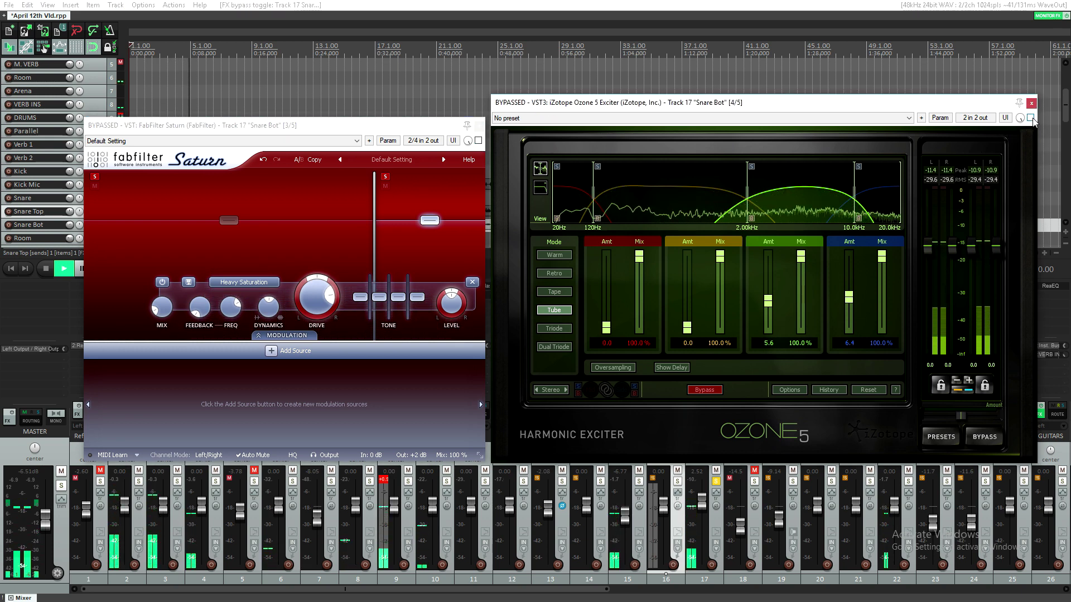
{"action": "left_click", "coordinate": [480, 144]}
{"action": "left_click", "coordinate": [478, 141]}
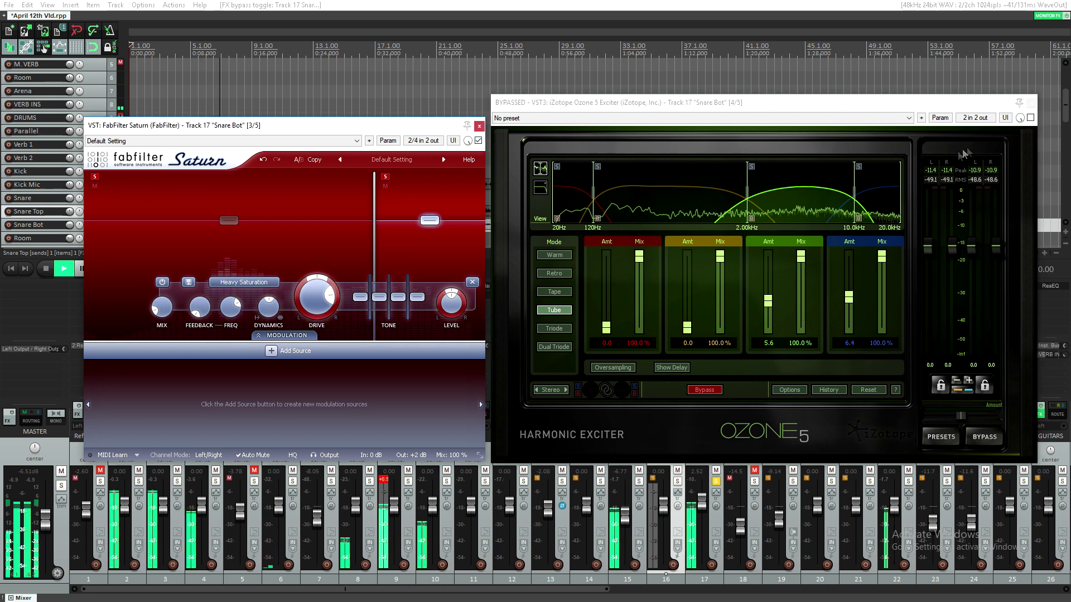
{"action": "left_click", "coordinate": [1031, 118]}
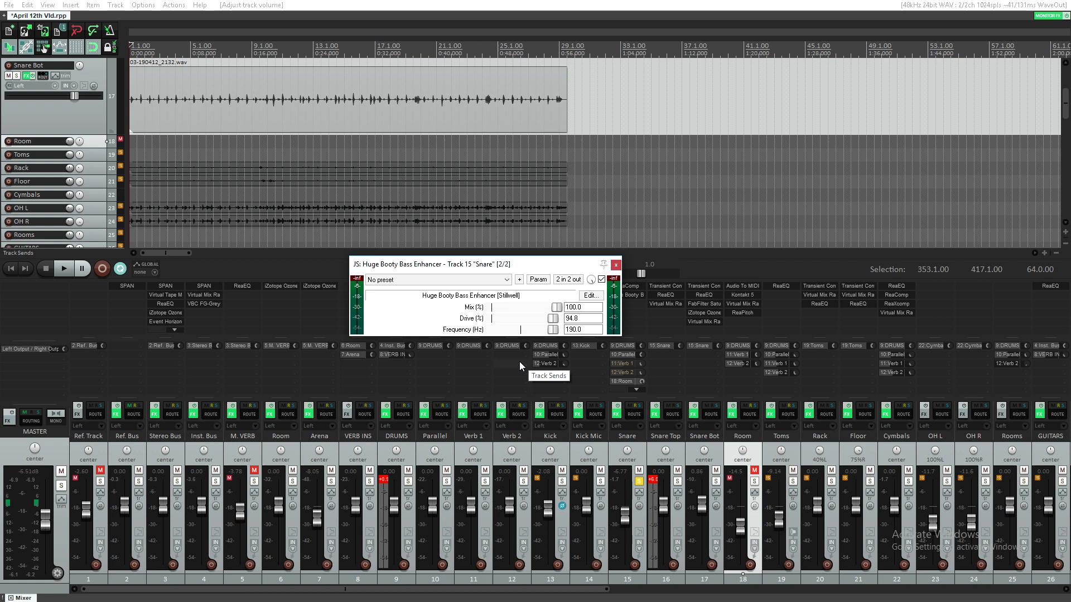
Step: Play the snare and compare the Huge Booty Bass Enhancer bypassed and re-enabled
{"action": "key", "text": "space"}
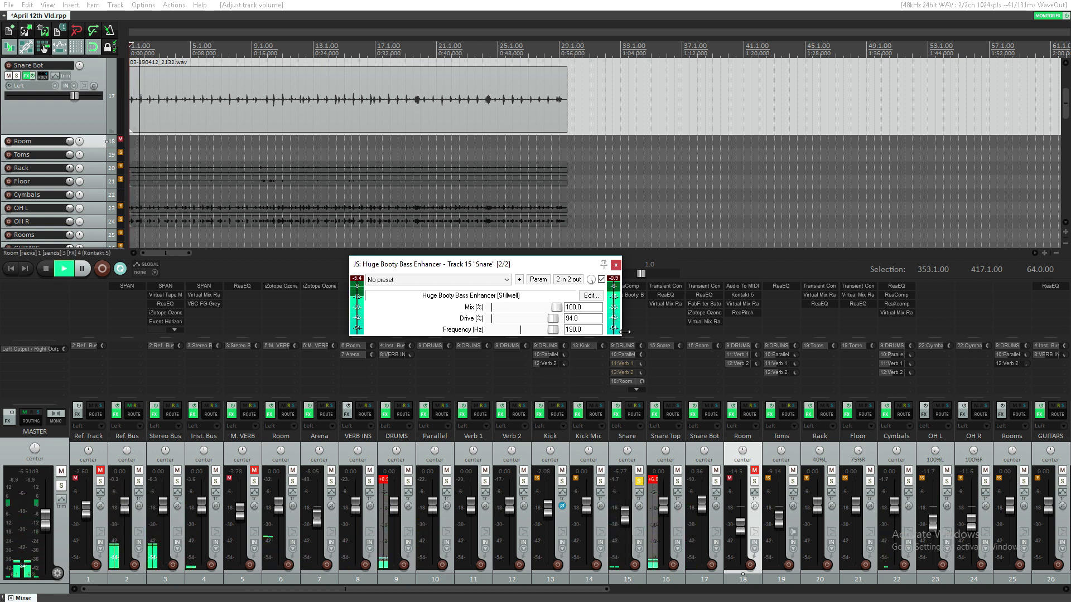
{"action": "left_click", "coordinate": [602, 280]}
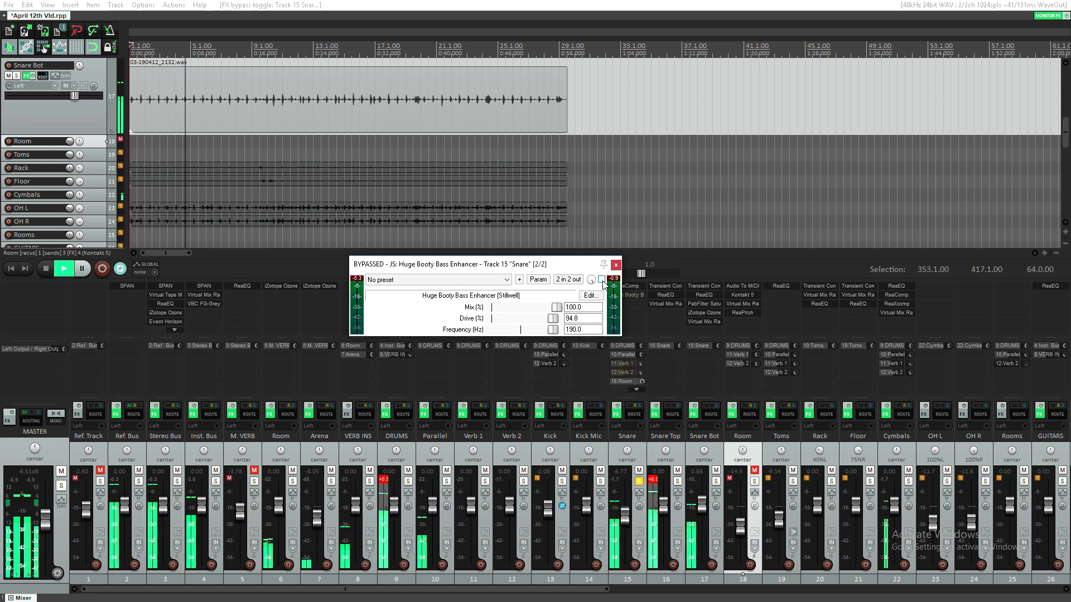
{"action": "left_click", "coordinate": [601, 280]}
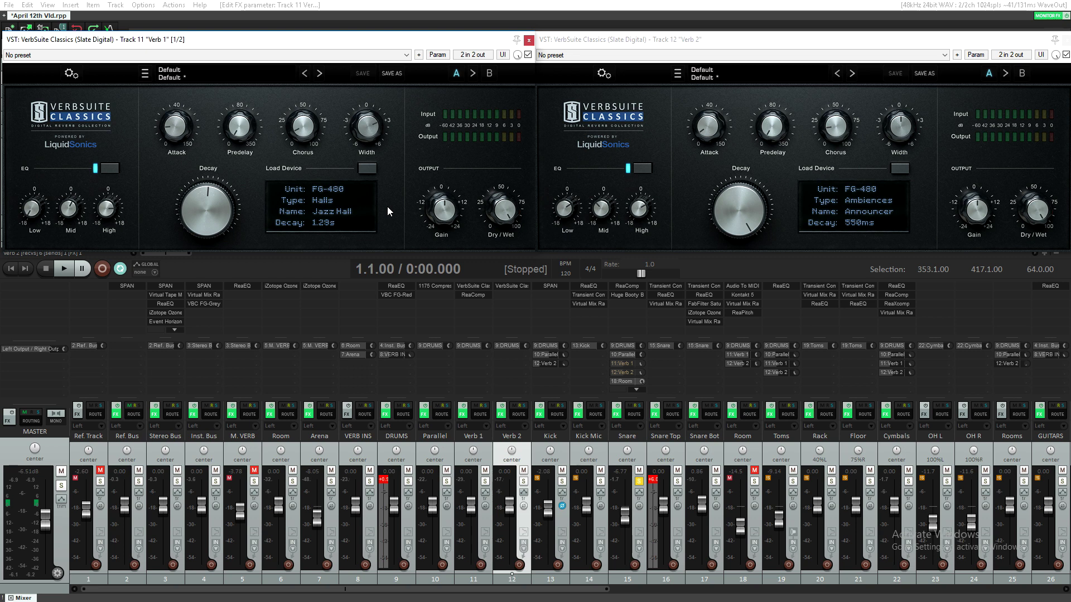
Step: Unmute the Snare's 11:Verb 1 send and play the snare to hear the reverb
{"action": "key", "text": "space"}
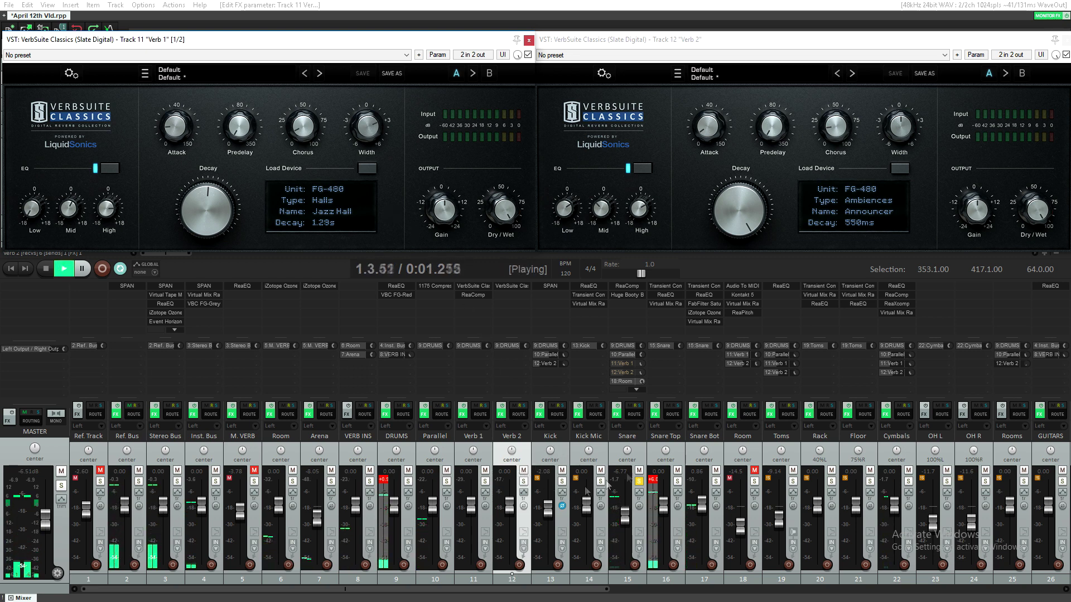
{"action": "left_click", "coordinate": [626, 363]}
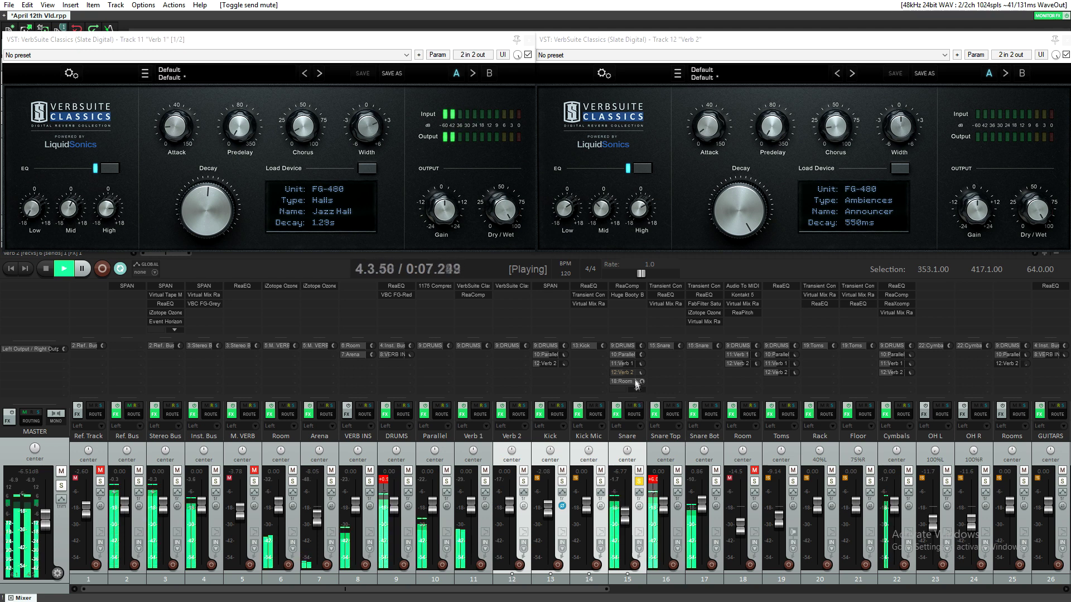
{"action": "key", "text": "space"}
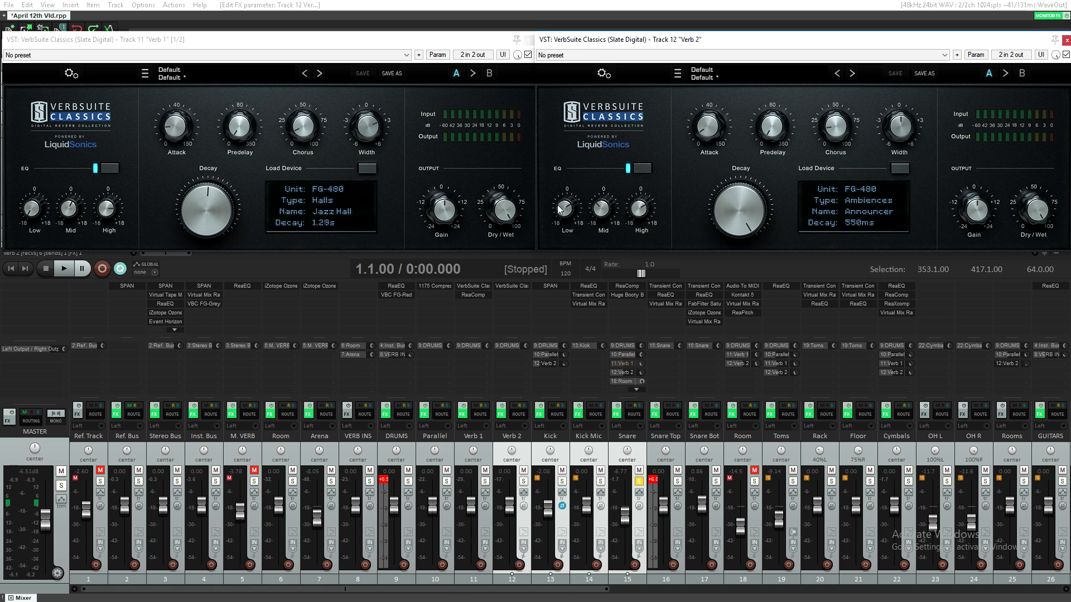
{"action": "key", "text": "space"}
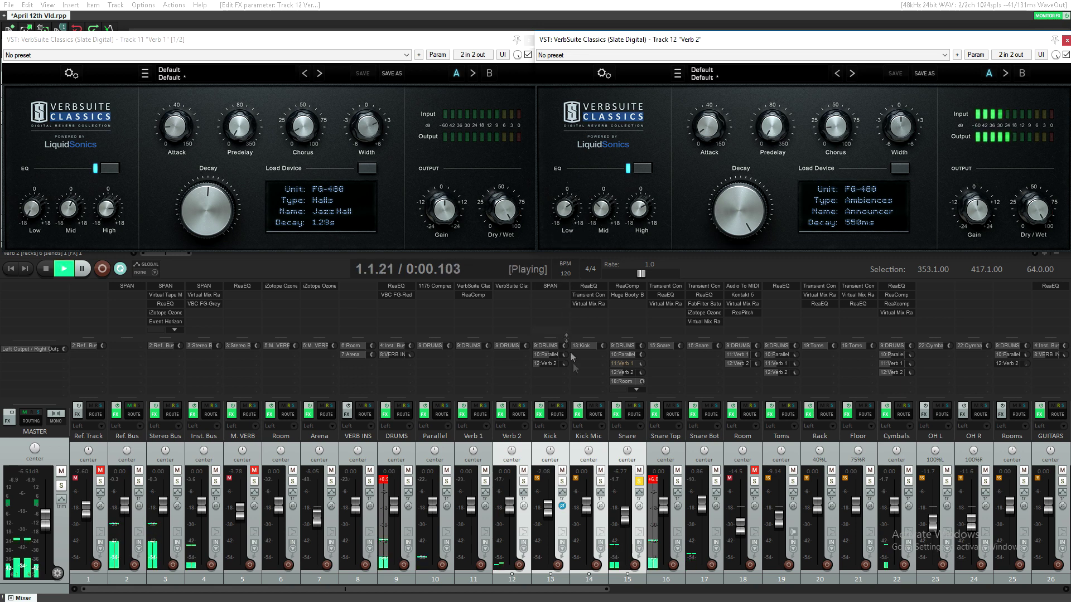
{"action": "key", "text": "space"}
{"action": "left_click", "coordinate": [621, 363]}
{"action": "key", "text": "space"}
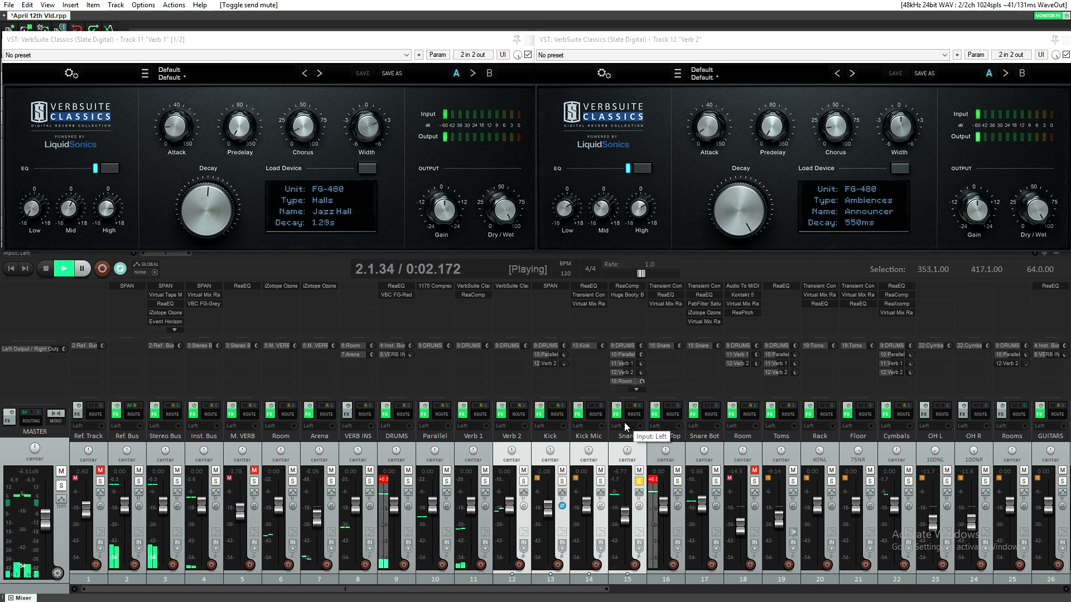
Step: Select Verb 1 and Verb 2 together and mute, then unmute, both reverbs to compare
{"action": "left_click", "coordinate": [522, 454]}
{"action": "left_click", "coordinate": [481, 463], "text": "ctrl"}
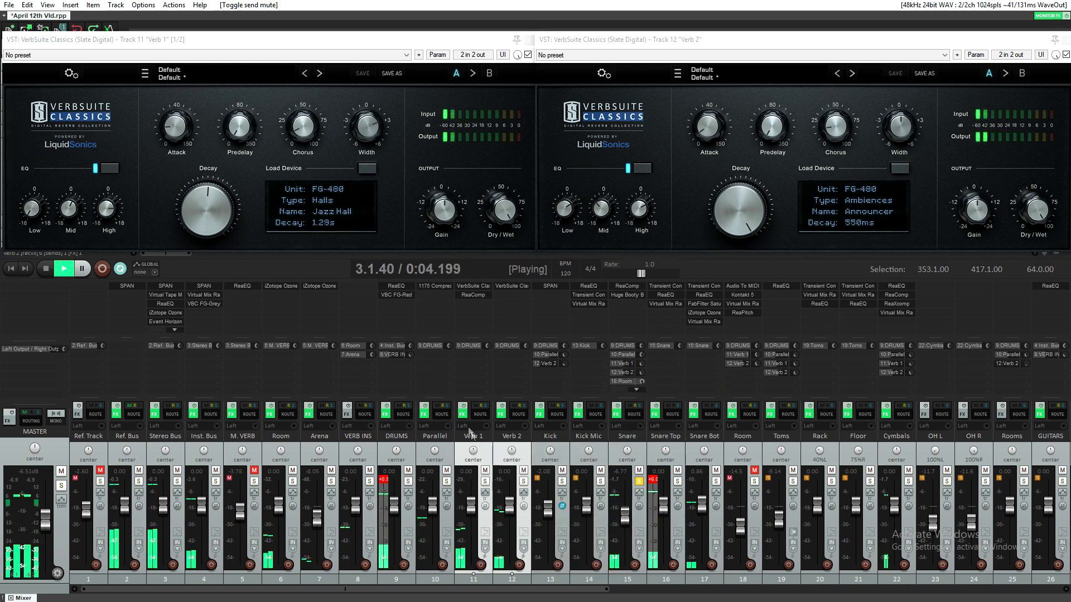
{"action": "left_click", "coordinate": [485, 472]}
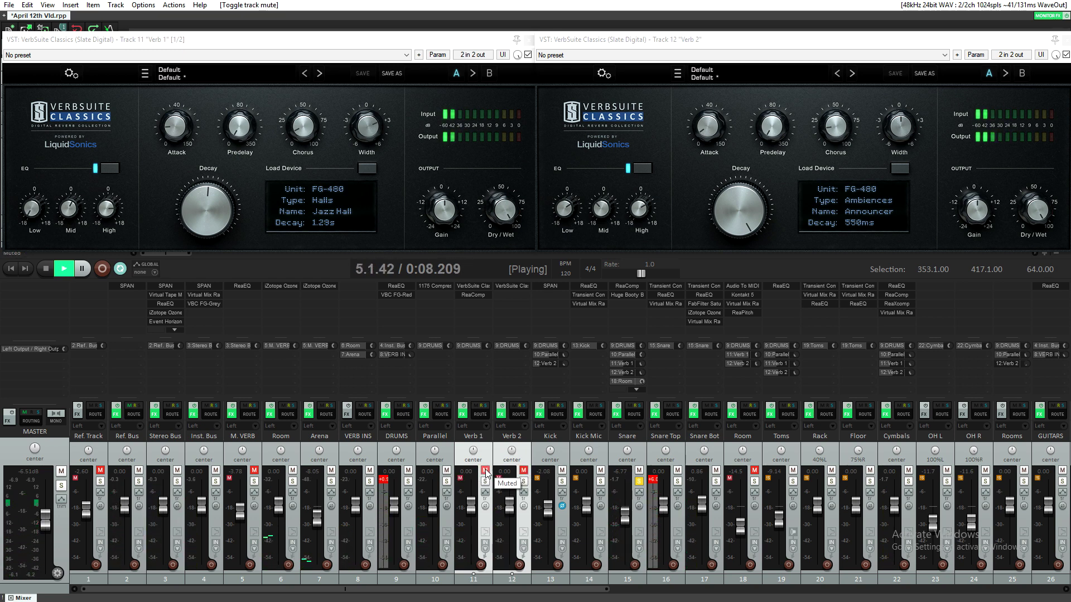
{"action": "left_click", "coordinate": [485, 471]}
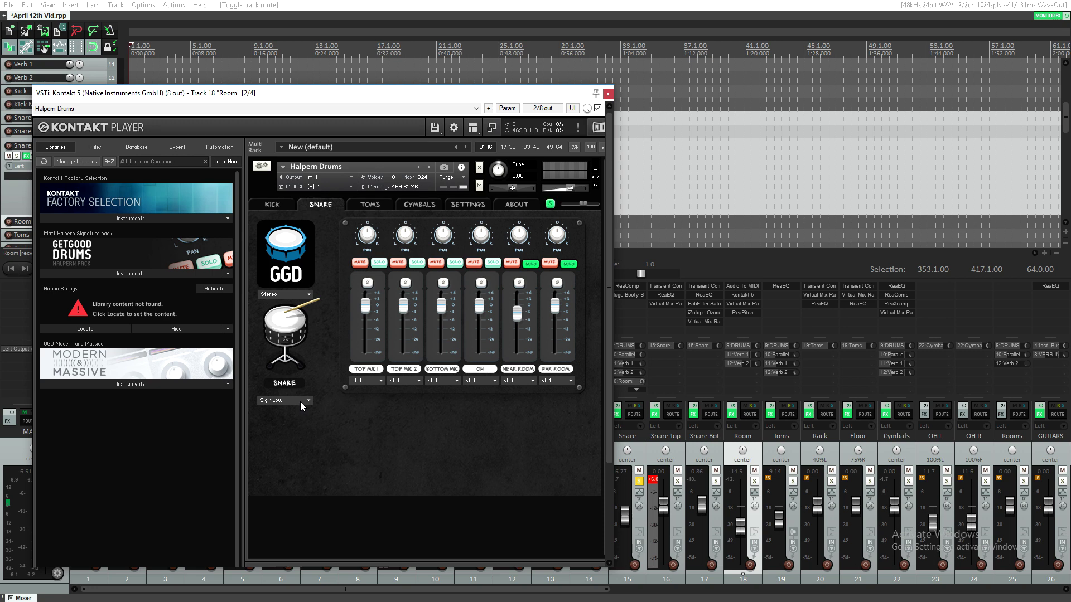
Step: Check the Room track's ReaPitch shift of -1 semitone, then close the ReaPitch window
{"action": "left_click", "coordinate": [742, 313]}
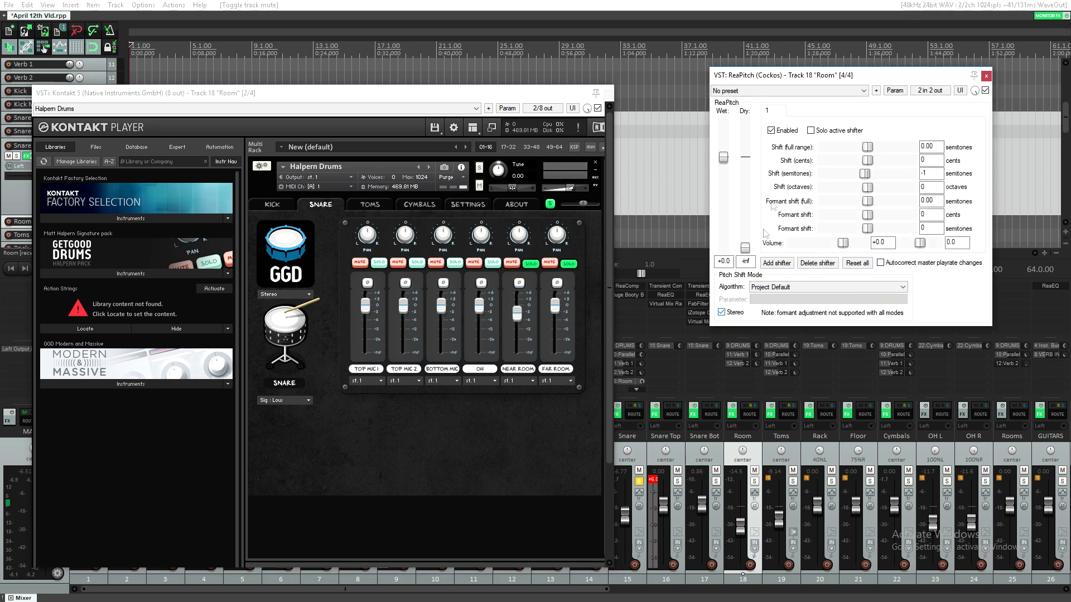
{"action": "left_click_drag", "start_coordinate": [778, 70], "coordinate": [727, 280]}
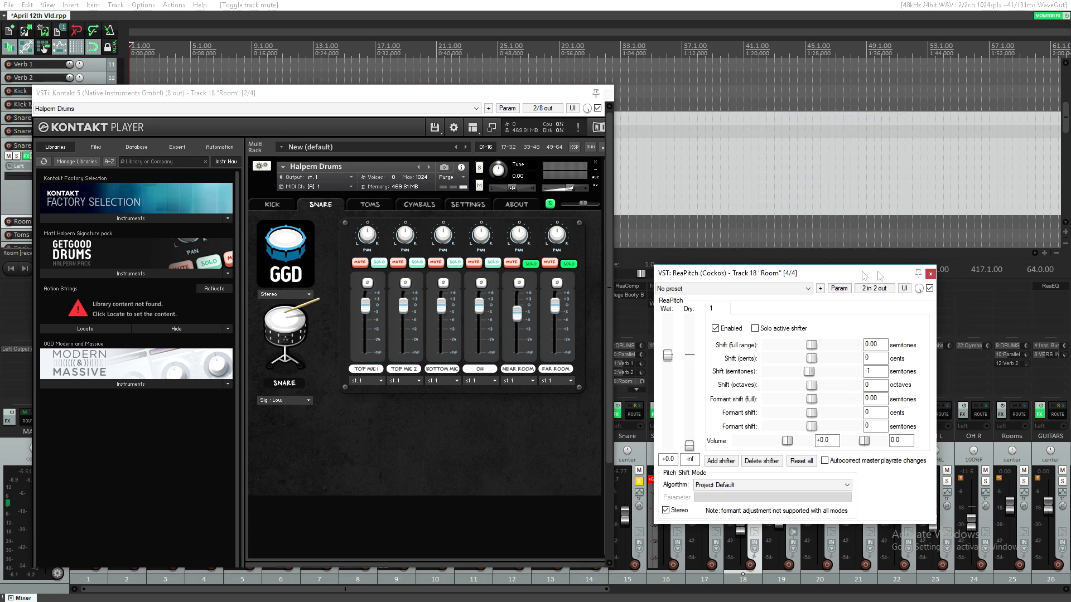
{"action": "left_click", "coordinate": [927, 275]}
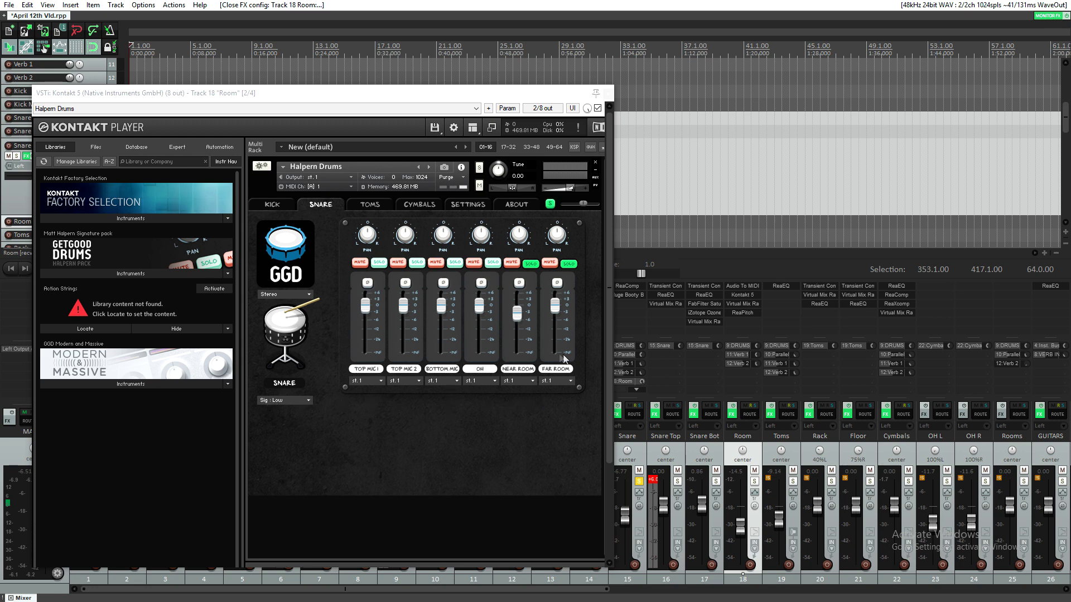
{"action": "left_click", "coordinate": [736, 313]}
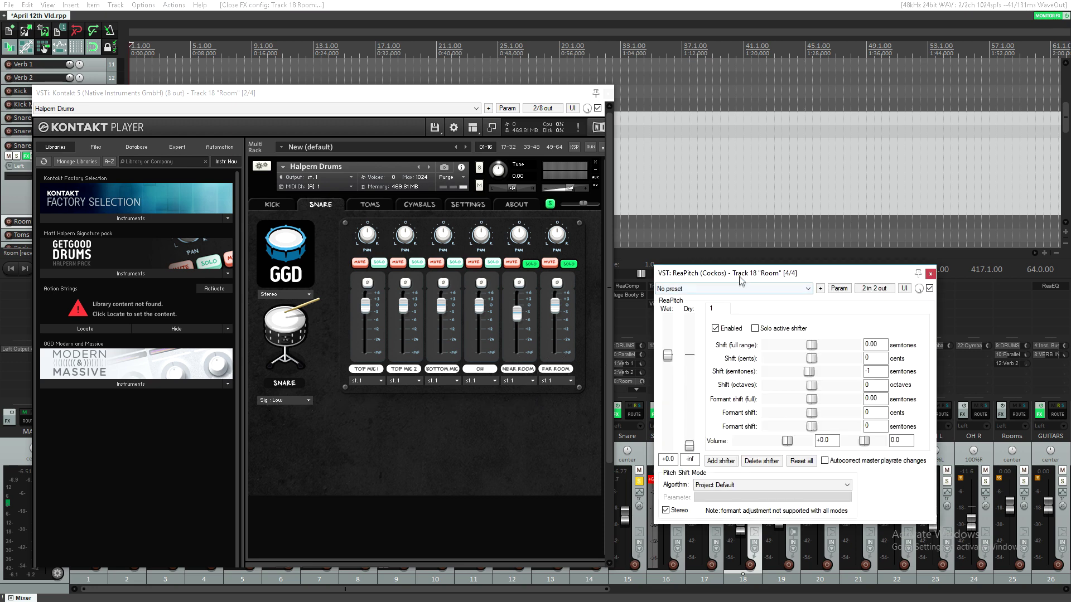
{"action": "left_click_drag", "start_coordinate": [740, 280], "coordinate": [747, 286]}
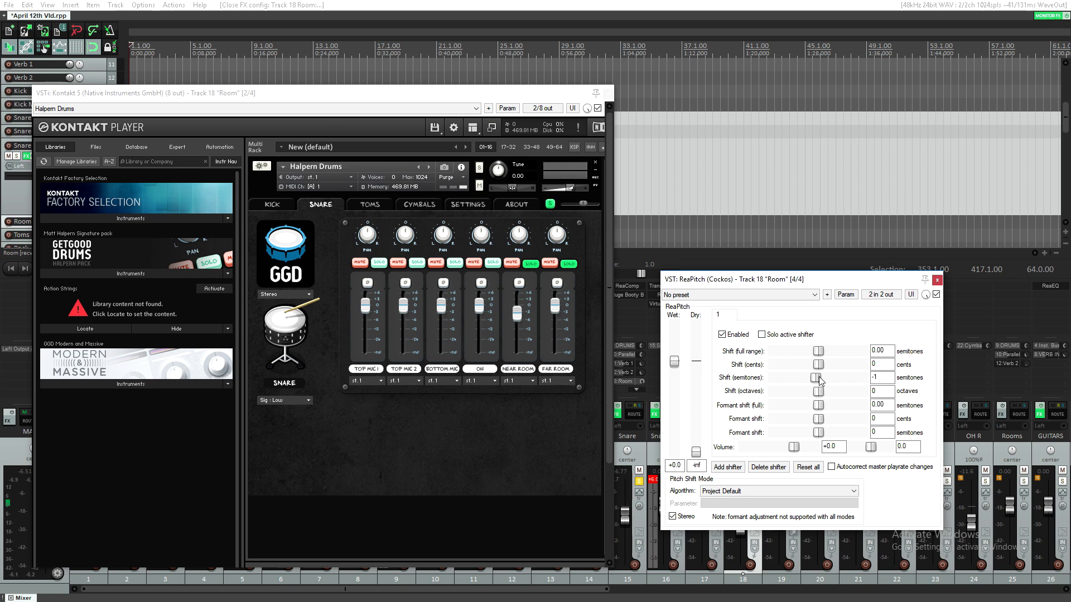
{"action": "left_click", "coordinate": [937, 280]}
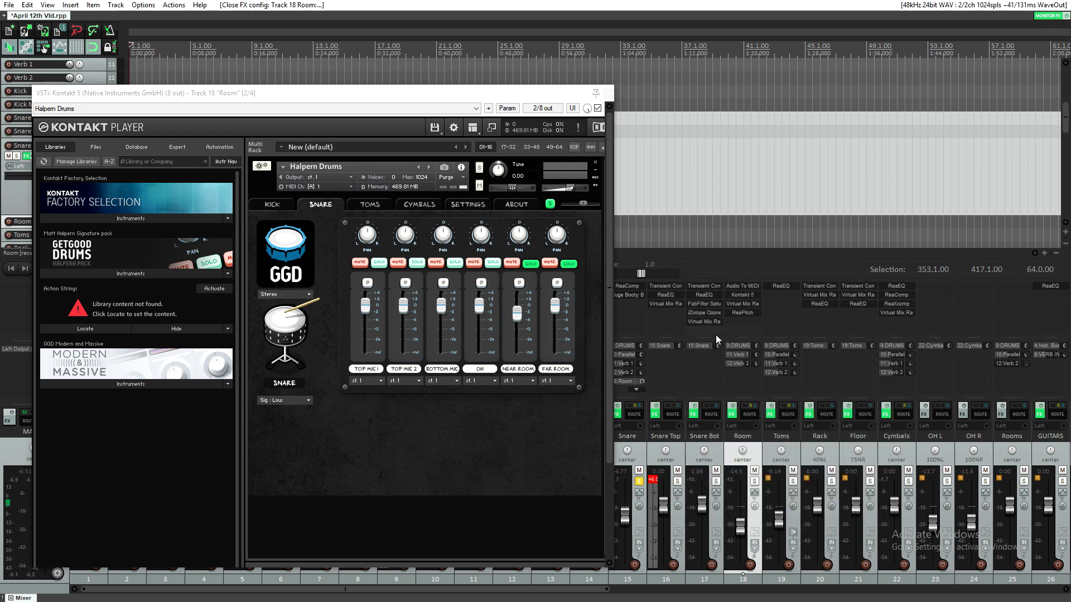
Step: Mute and unmute the Room track twice to compare, then close the Kontakt sampler
{"action": "left_click", "coordinate": [755, 470]}
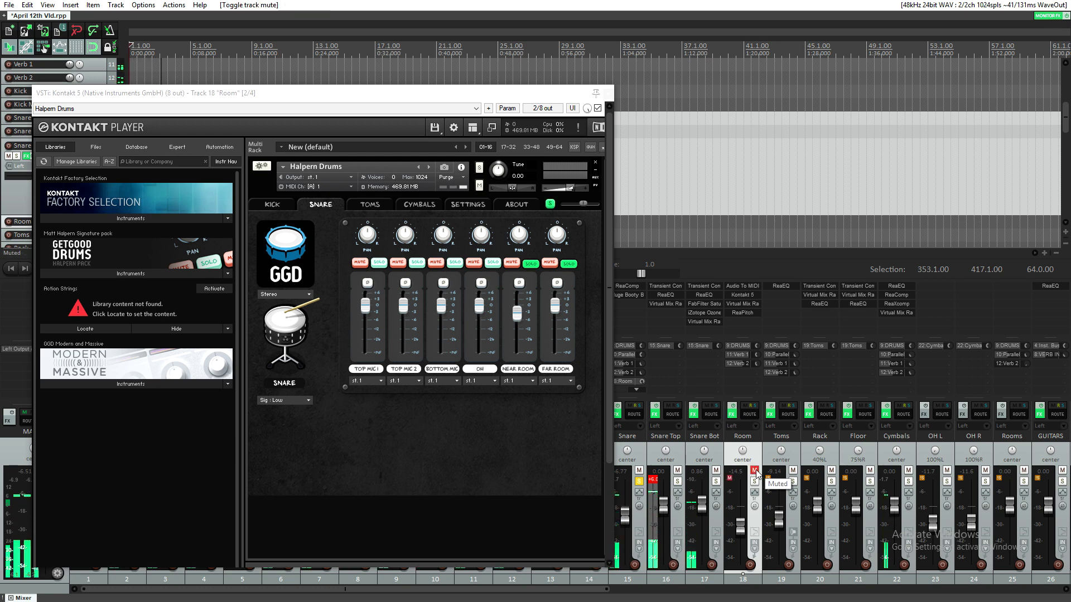
{"action": "left_click", "coordinate": [754, 470]}
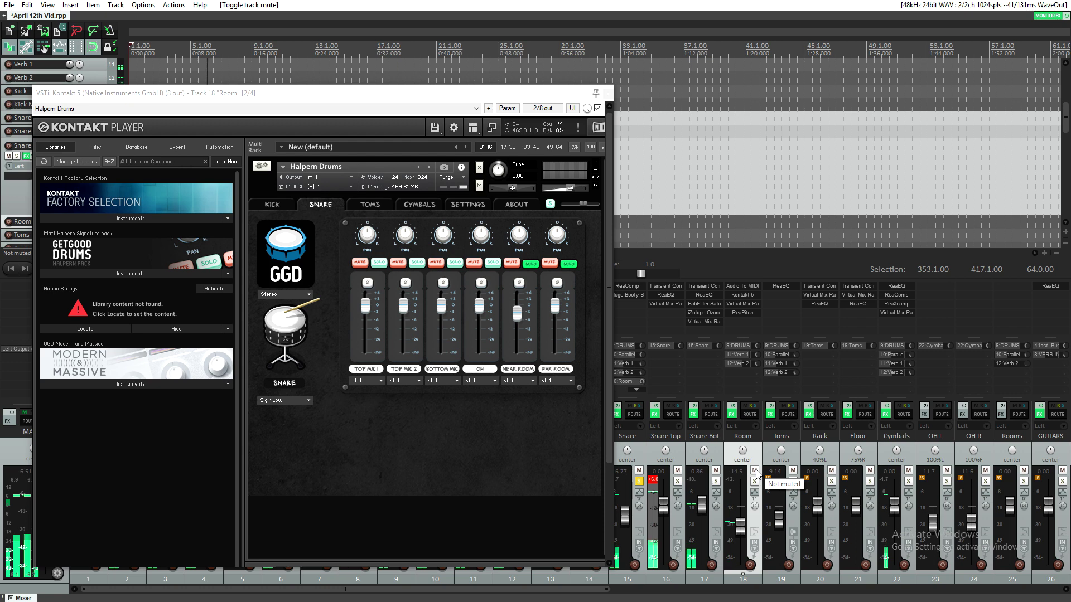
{"action": "left_click", "coordinate": [754, 470]}
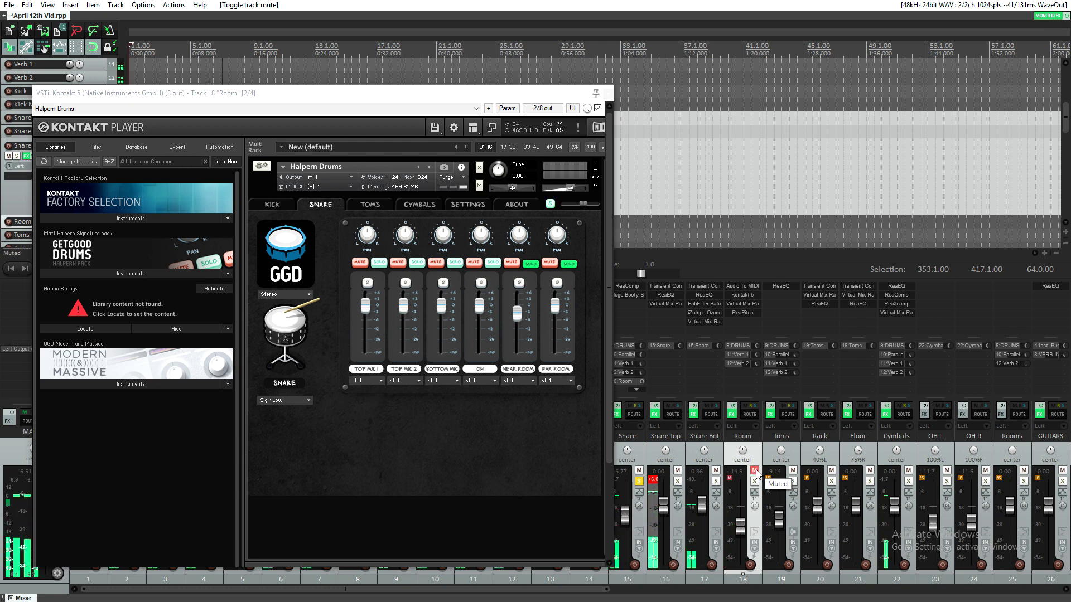
{"action": "left_click", "coordinate": [755, 472]}
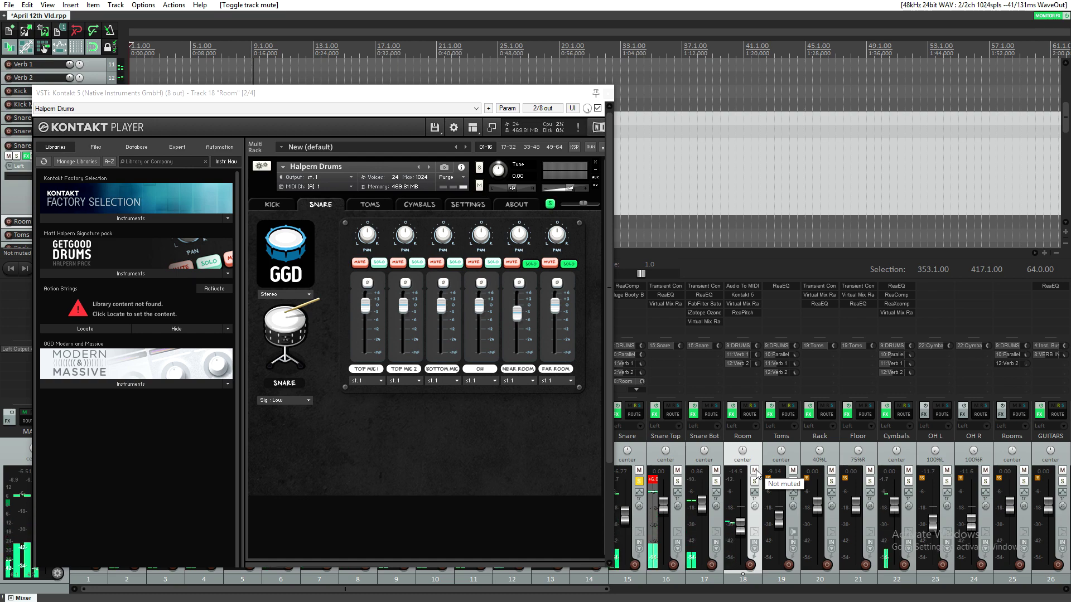
{"action": "key", "text": "Escape"}
Step: Restore the M. VERB track and play the full drum mix from bar 12, then stop
{"action": "left_click", "coordinate": [254, 471]}
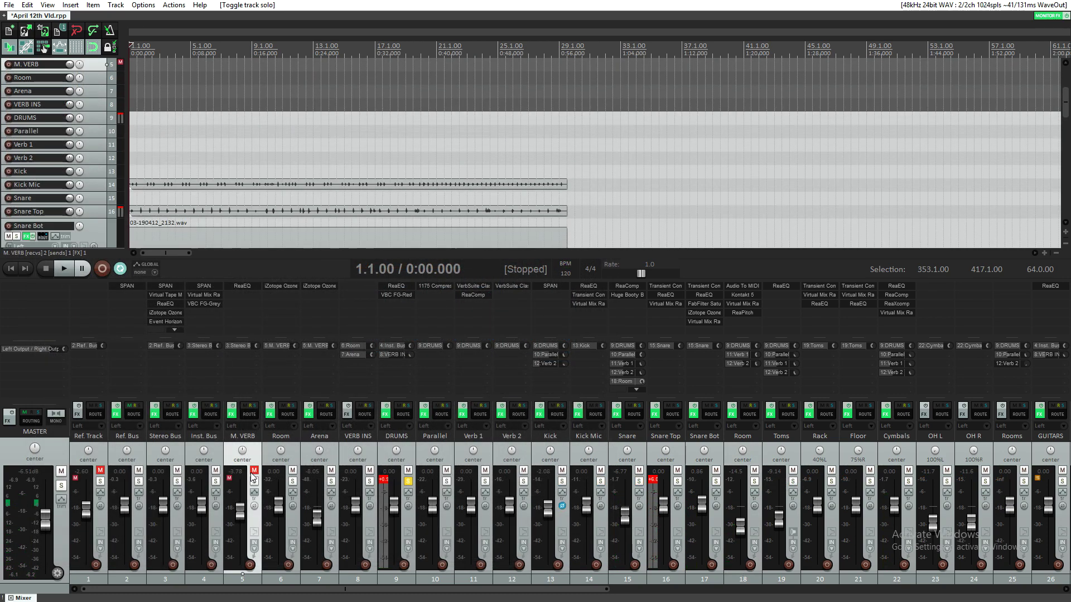
{"action": "left_click", "coordinate": [254, 472]}
{"action": "key", "text": "space"}
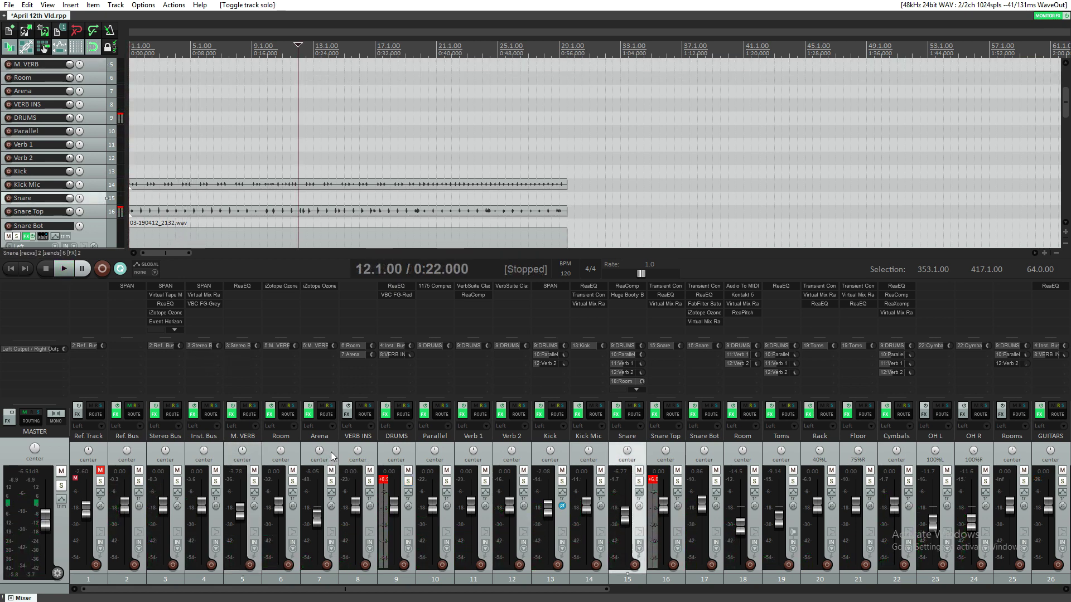
{"action": "key", "text": "space"}
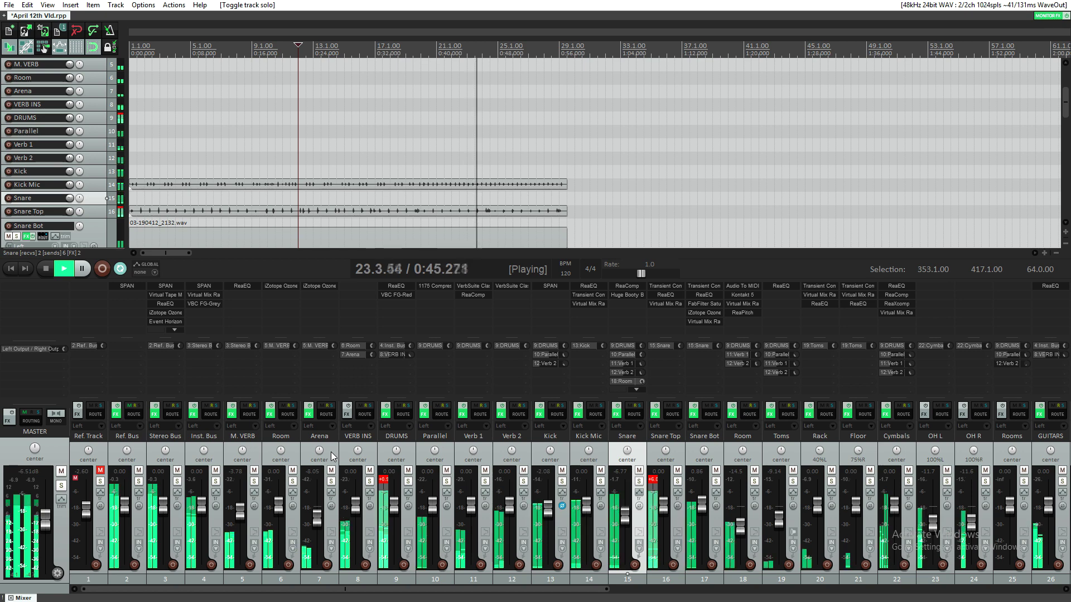
{"action": "key", "text": "space"}
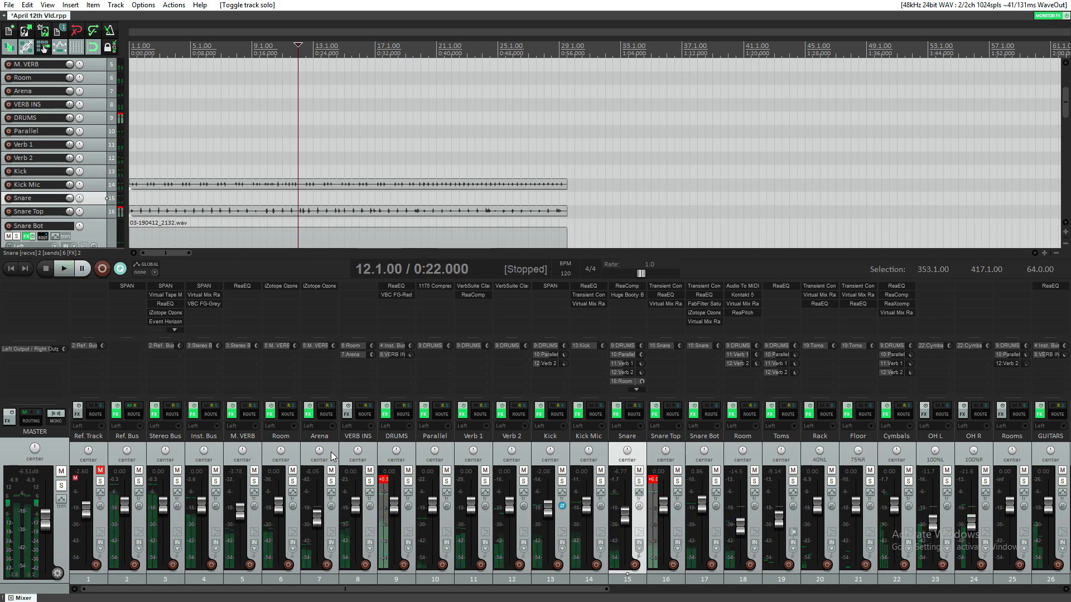